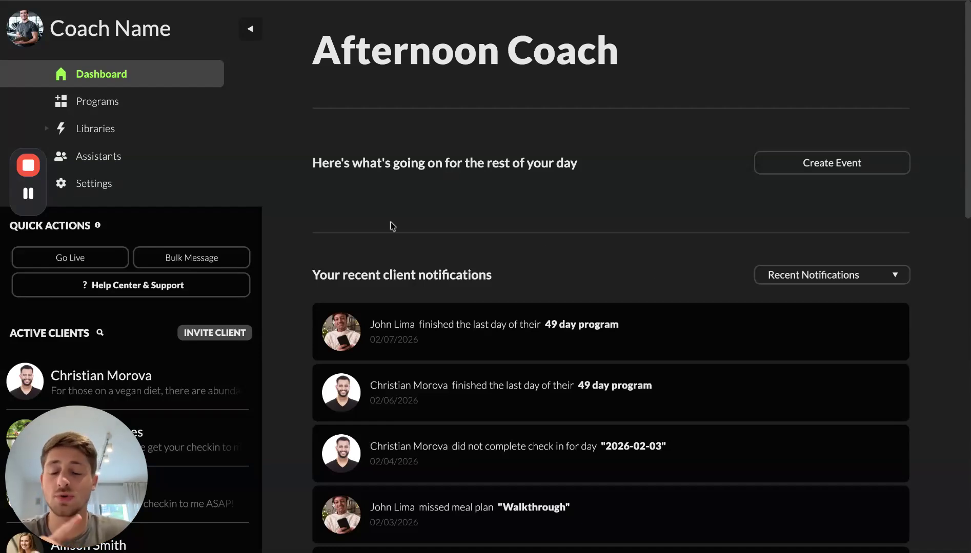
Open the client invitation form and review its phone number, email, tag and first interface message fields
left_click(235, 336)
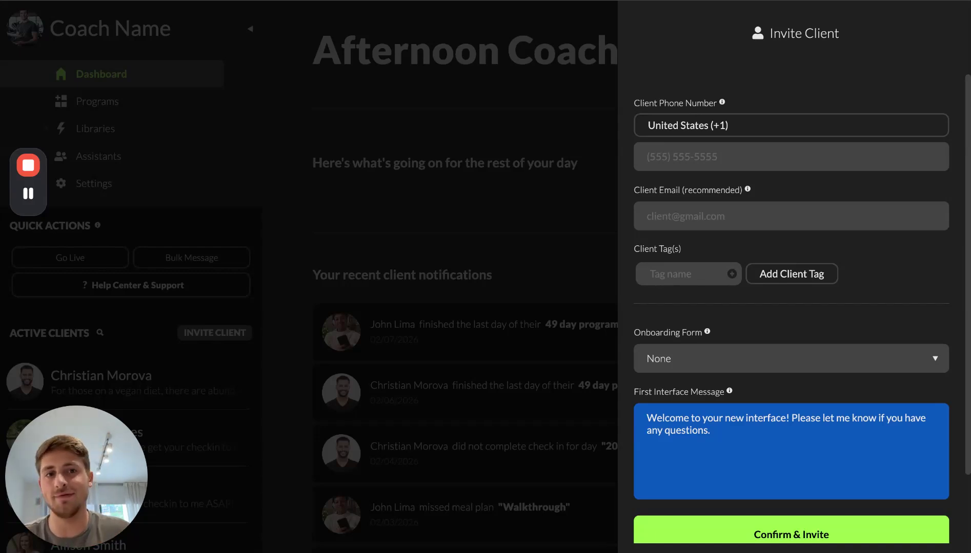
left_click(683, 155)
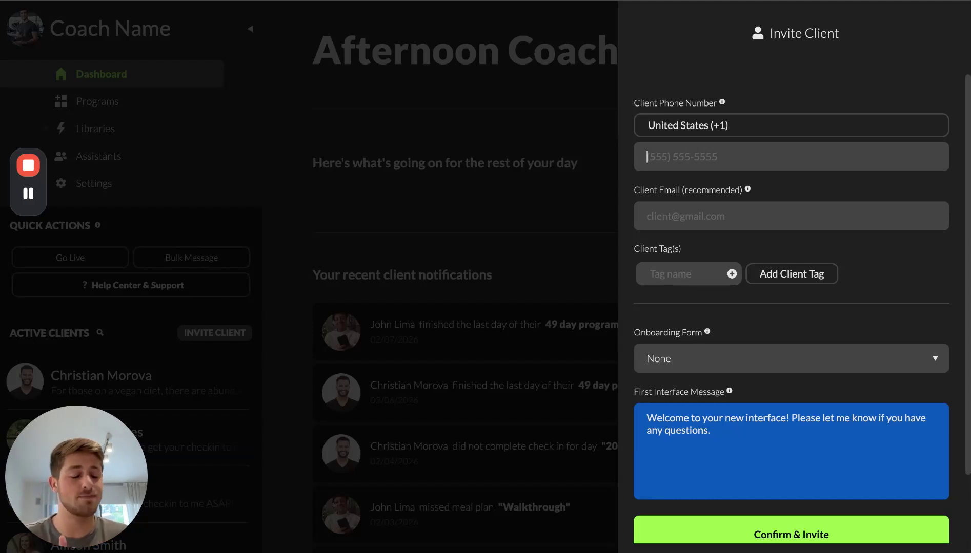
scroll(656, 277, "down", 1)
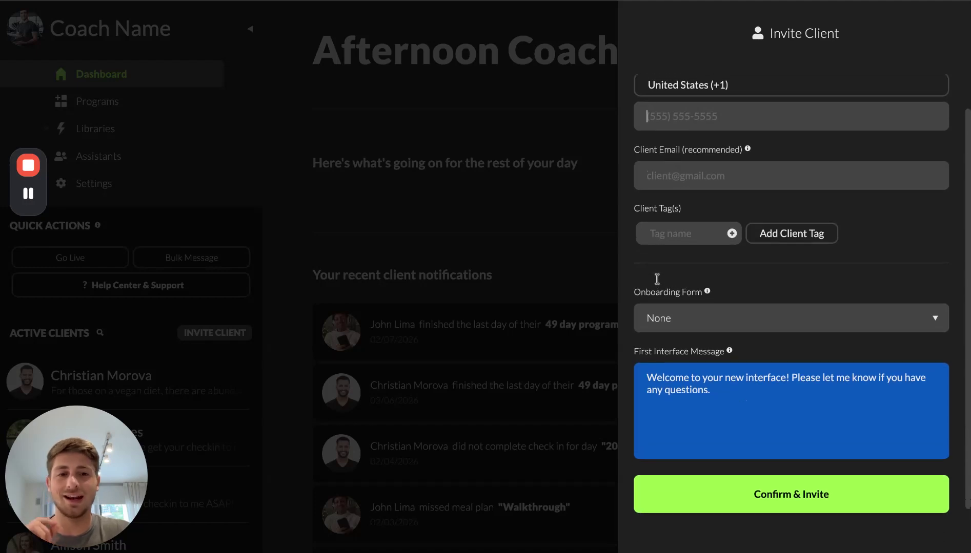
scroll(672, 268, "down", 1)
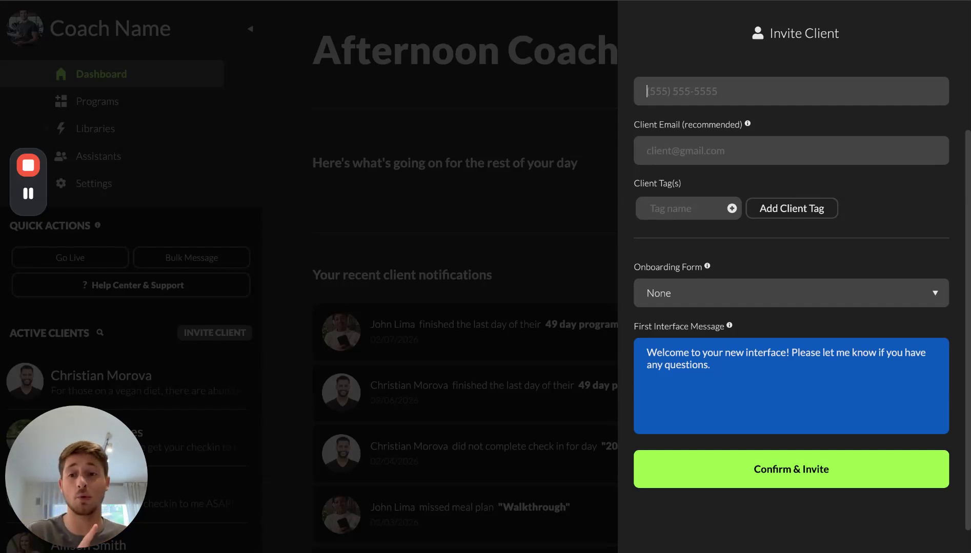
left_click(731, 361)
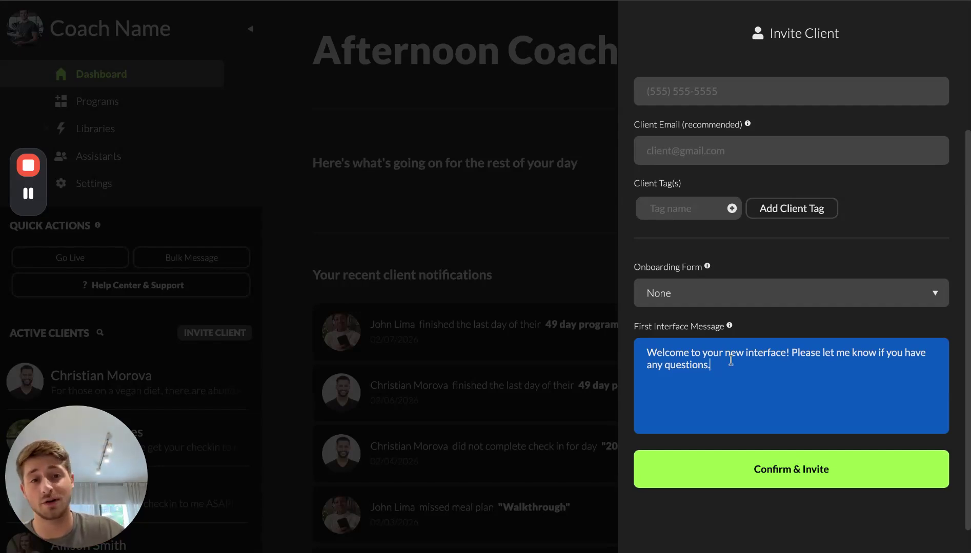
key("ctrl+a")
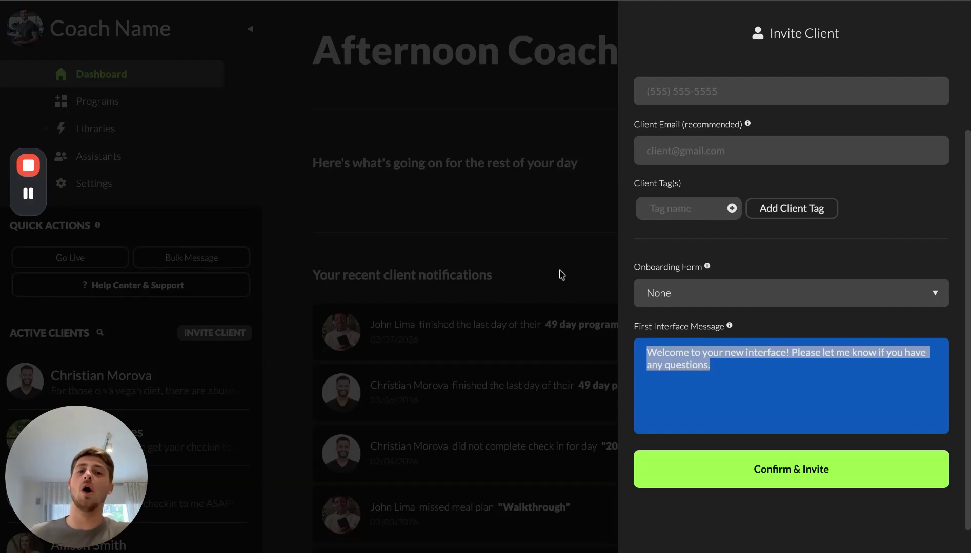
left_click(722, 254)
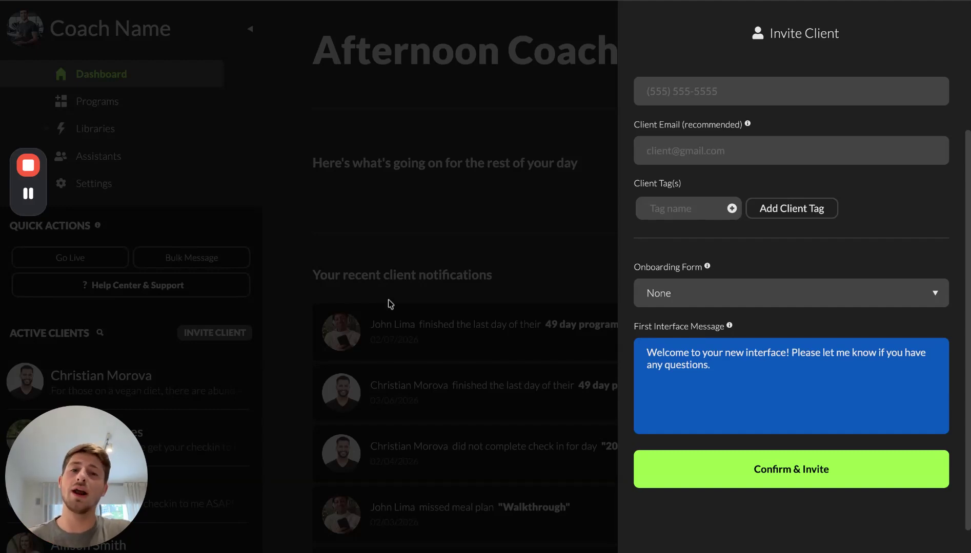
Browse the onboarding forms available for the client invitation, then close the invitation
left_click(676, 304)
scroll(732, 403, "down", 5)
scroll(733, 404, "down", 3)
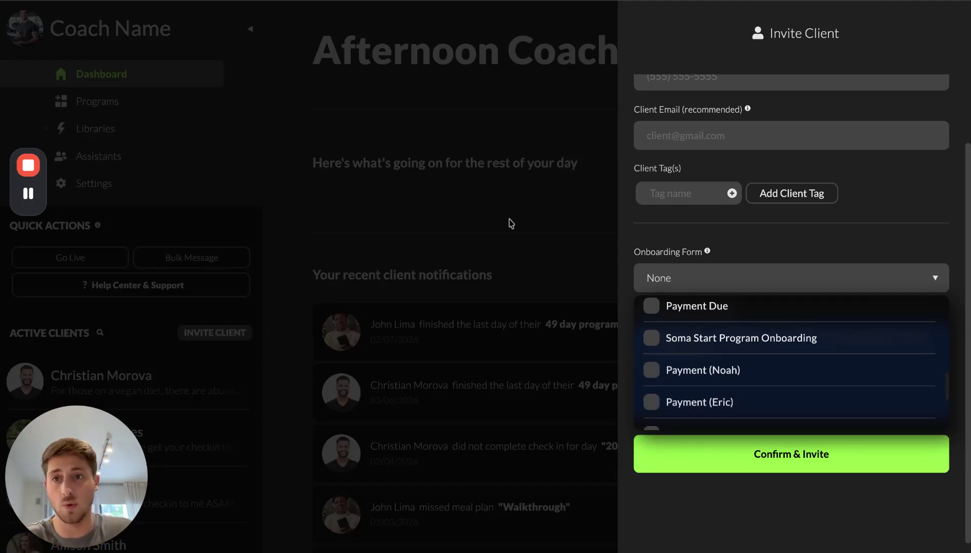
left_click(482, 198)
Open the Forms library and look through the My Forms and Ai Forms sections
left_click(57, 129)
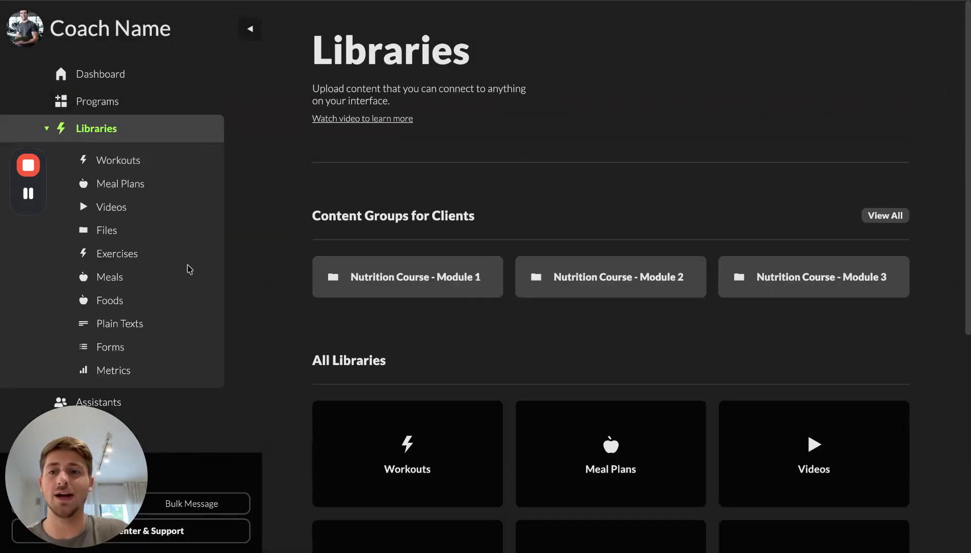
scroll(152, 291, "down", 1)
left_click(121, 318)
scroll(613, 362, "down", 5)
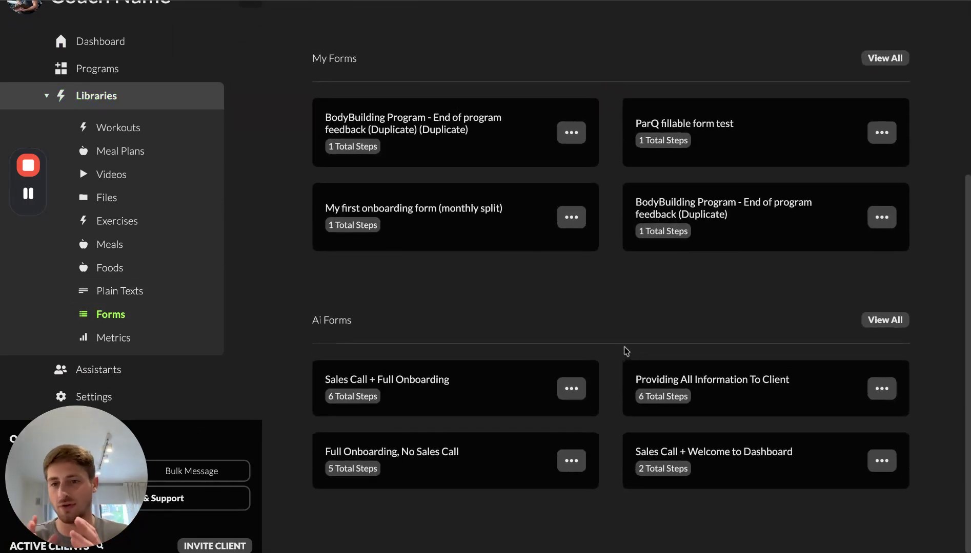
scroll(691, 264, "up", 5)
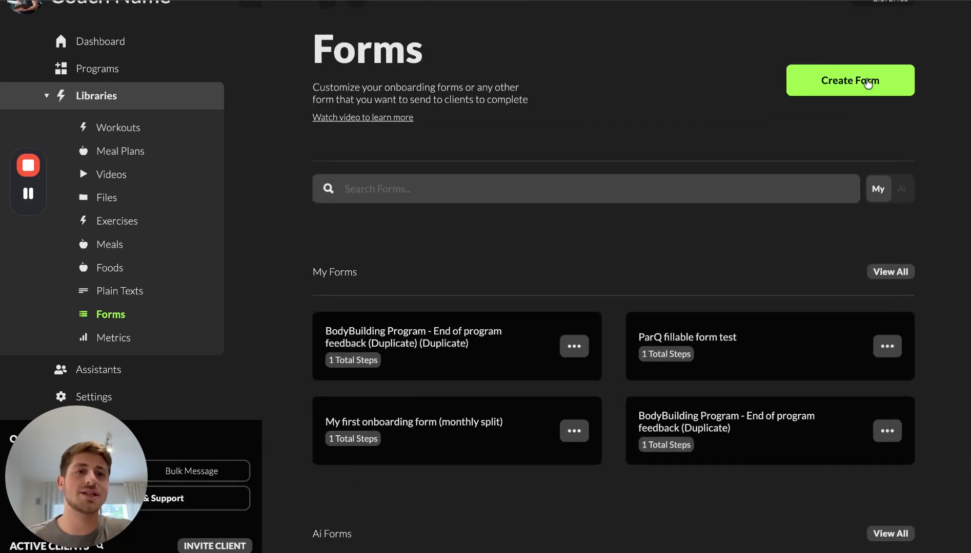
Start a new form, examine the step types that can be added, and close it without saving
left_click(864, 83)
left_click(815, 200)
scroll(795, 305, "down", 3)
scroll(794, 305, "down", 4)
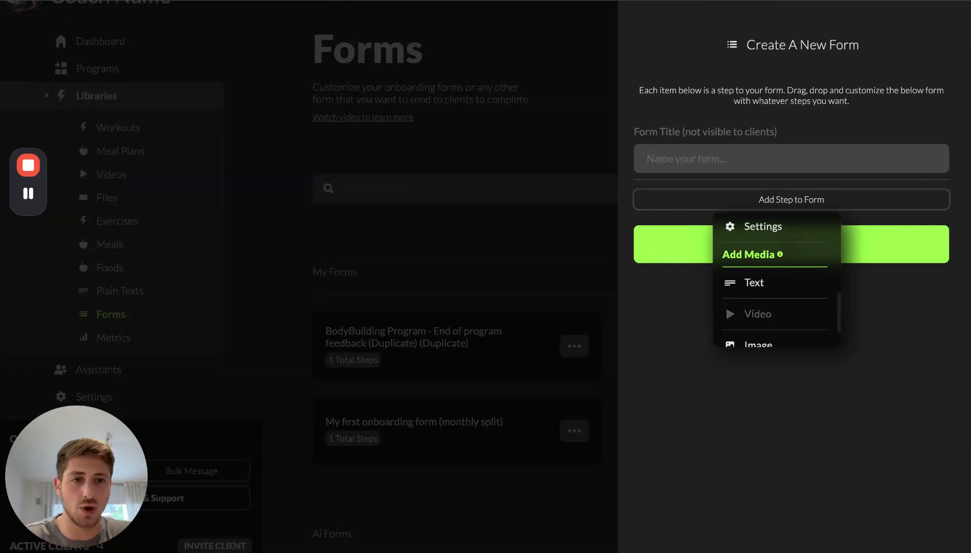
scroll(776, 282, "up", 3)
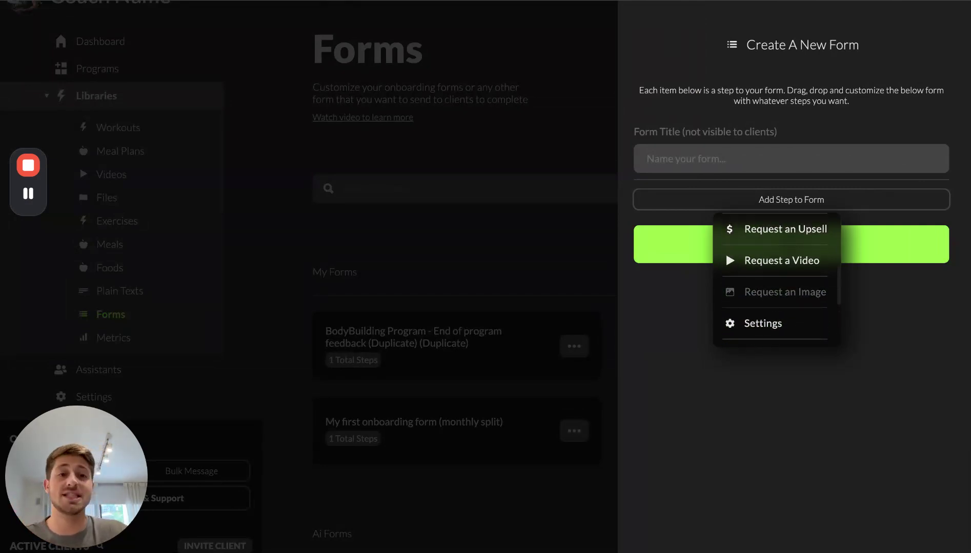
scroll(776, 281, "down", 3)
scroll(776, 282, "up", 2)
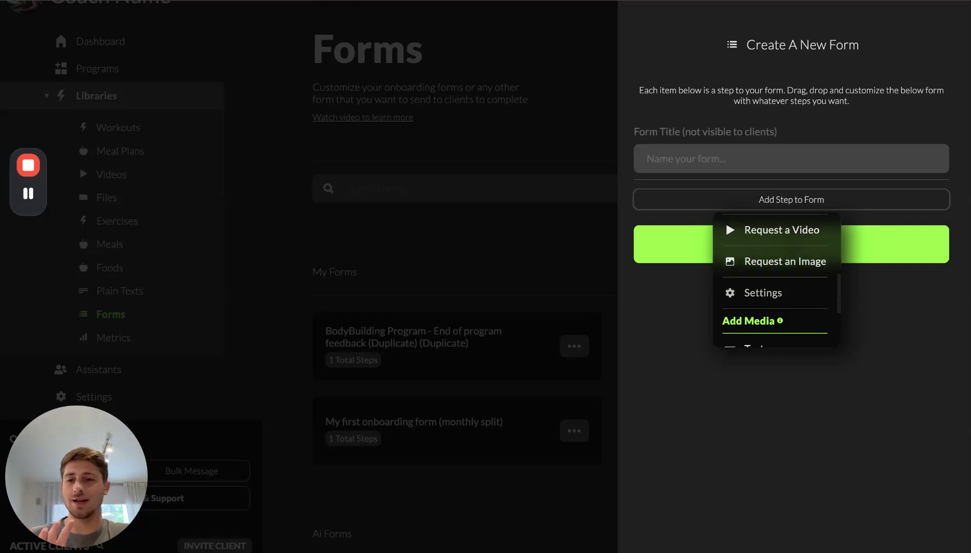
scroll(776, 282, "up", 2)
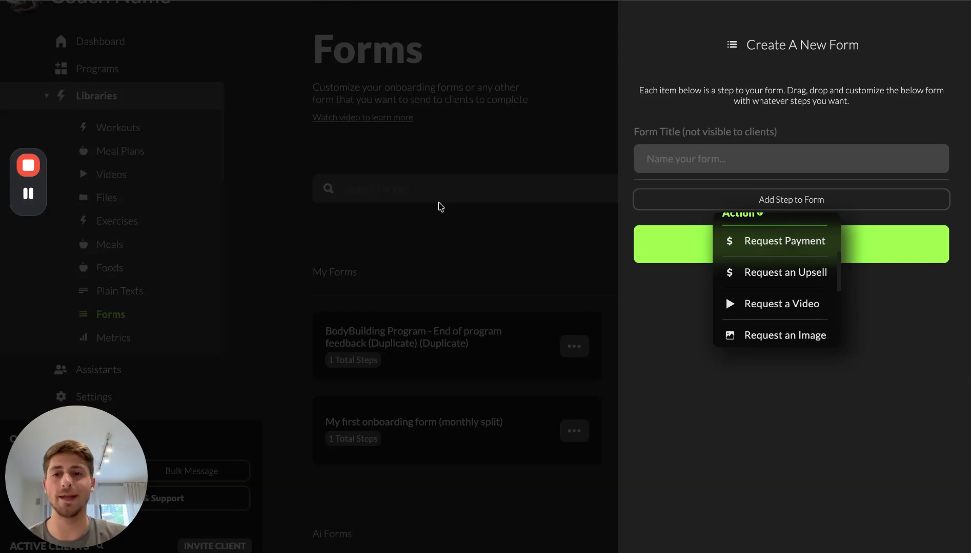
left_click(450, 267)
Reopen the client invitation, check the onboarding form choices and remaining fields, and close it without inviting anyone
scroll(69, 318, "down", 3)
scroll(69, 318, "down", 2)
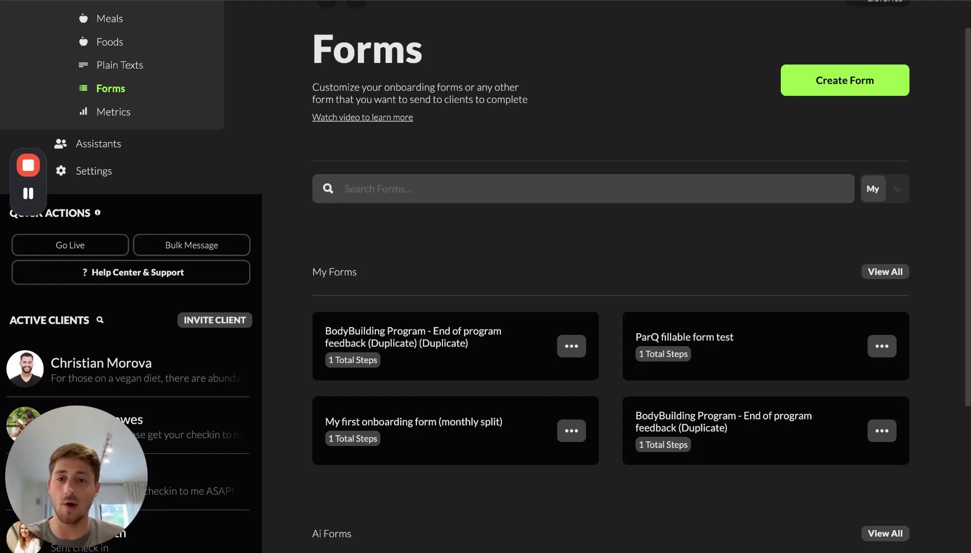
left_click(223, 319)
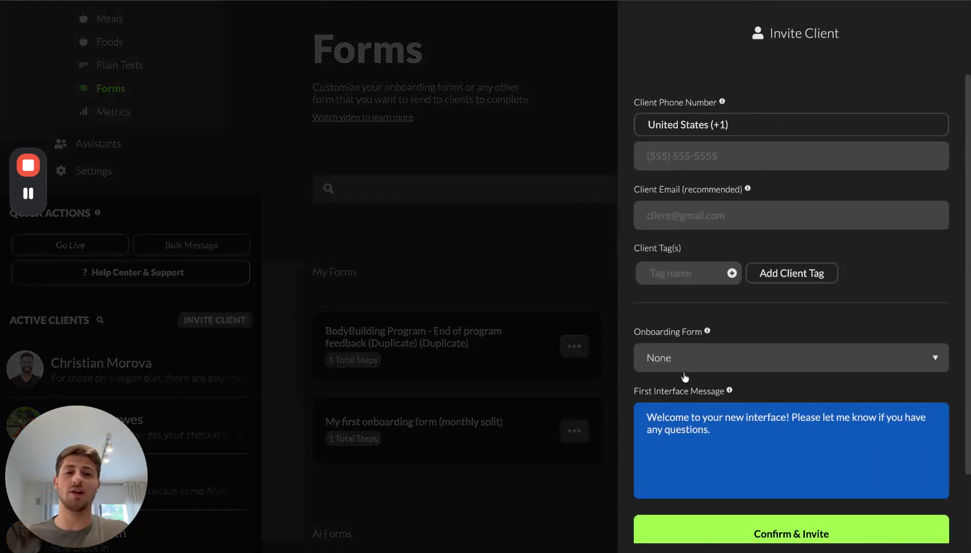
scroll(684, 378, "down", 2)
left_click(704, 301)
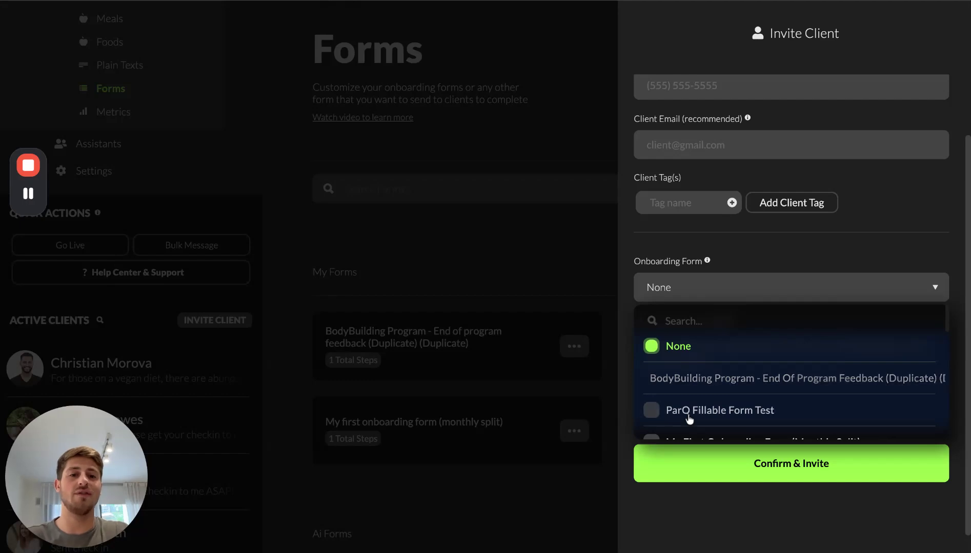
scroll(689, 419, "down", 1)
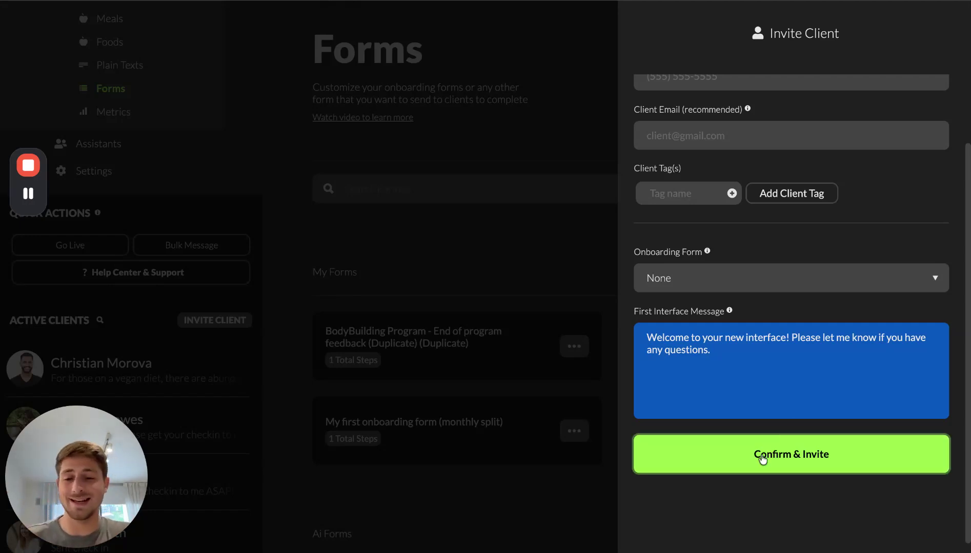
scroll(838, 325, "up", 3)
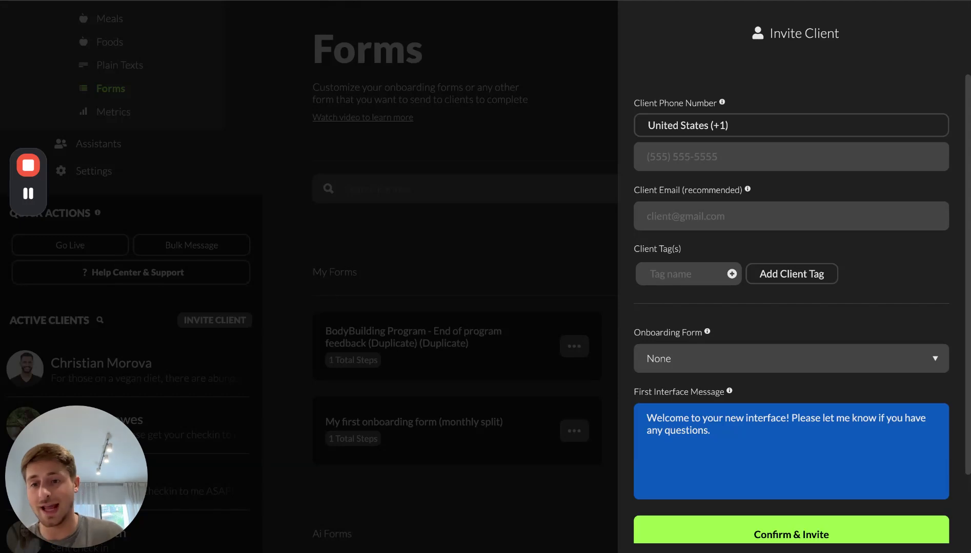
scroll(657, 437, "down", 3)
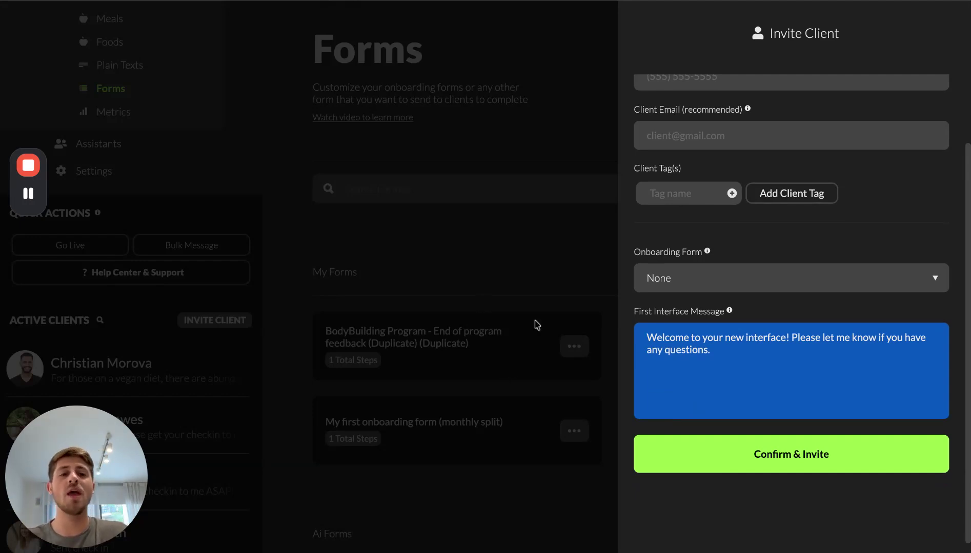
left_click(605, 391)
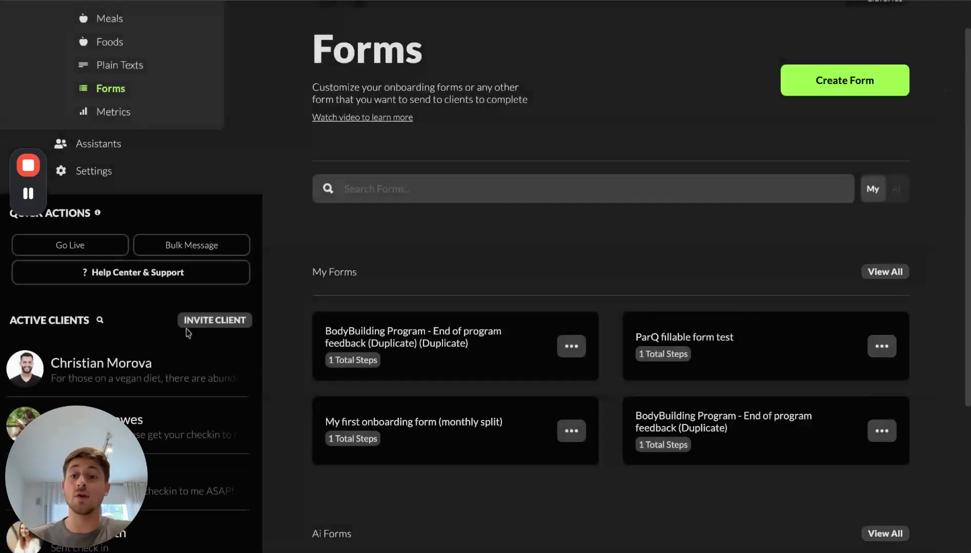
Look through the active clients, groups and inactive clients, and return to the active clients
scroll(187, 331, "down", 9)
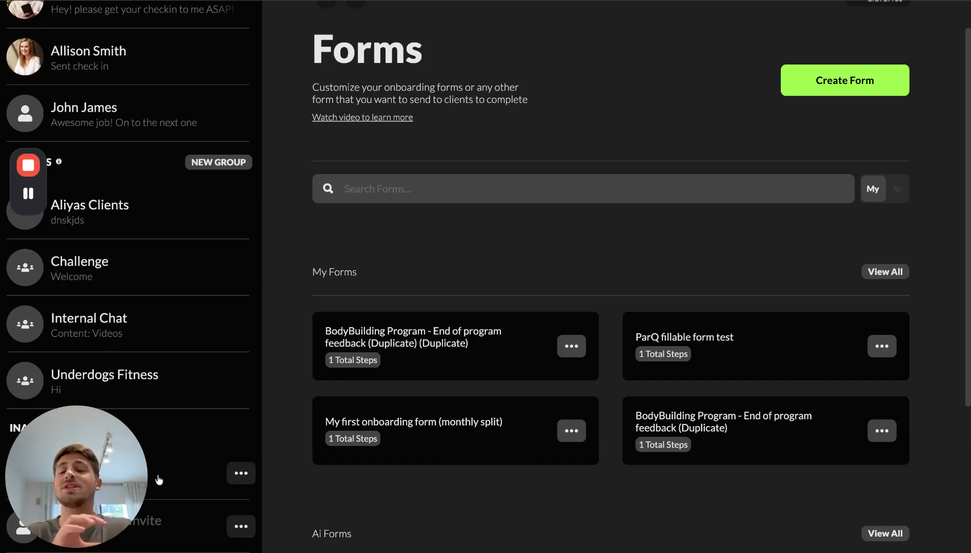
scroll(160, 317, "up", 8)
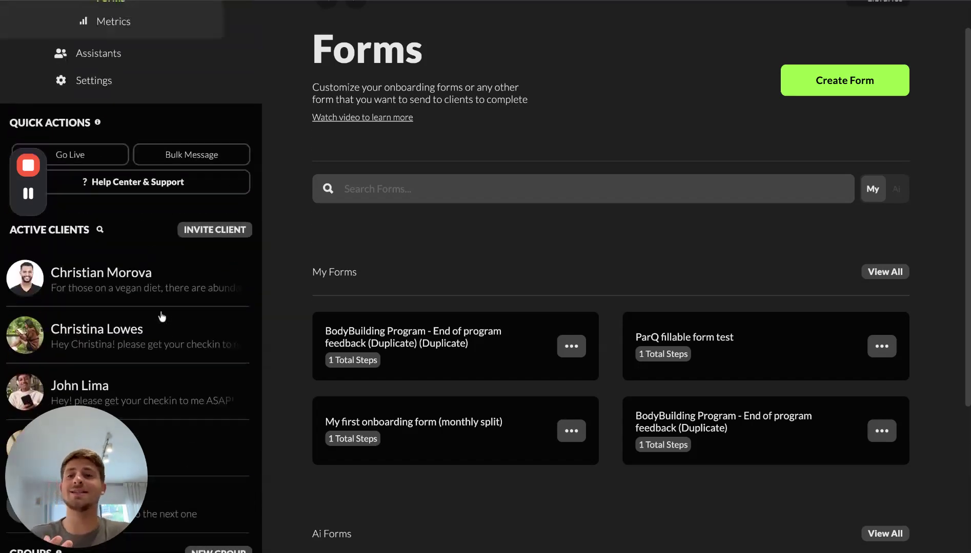